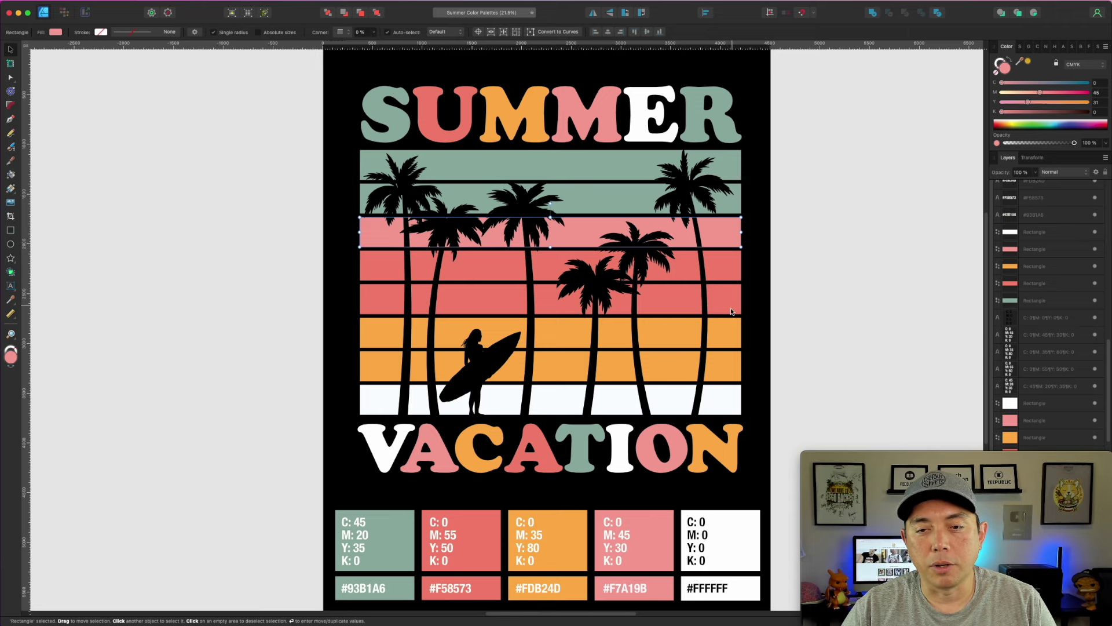
Deselect the pink stripe and examine the CMYK and hex swatches of the poster in blue, teal, cream, peach and coral
scroll(832, 269, "down", 2)
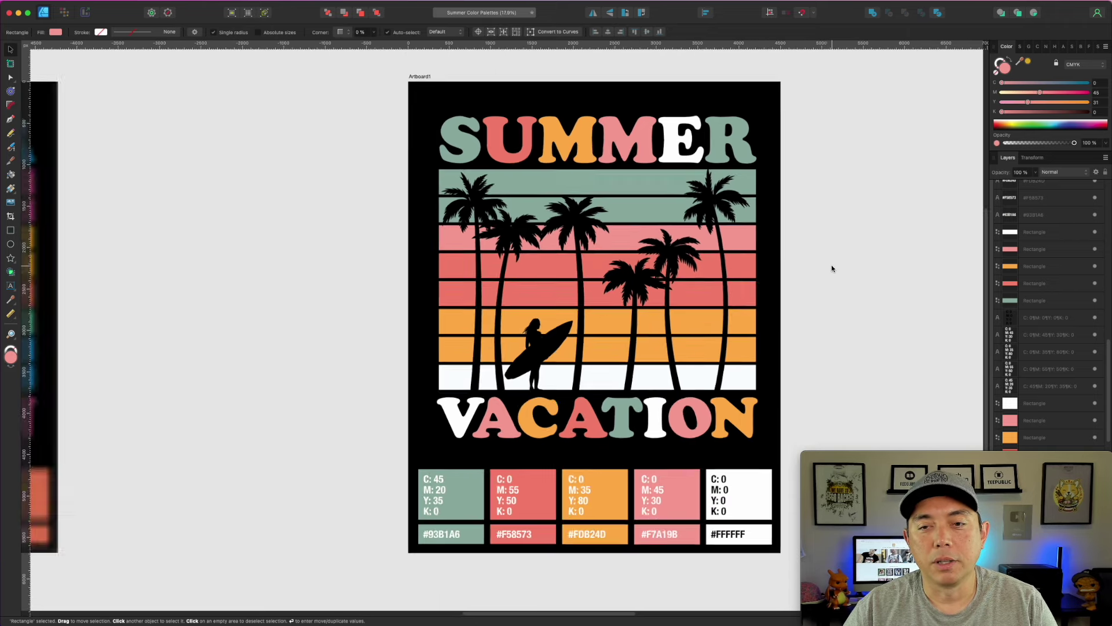
left_click(874, 174)
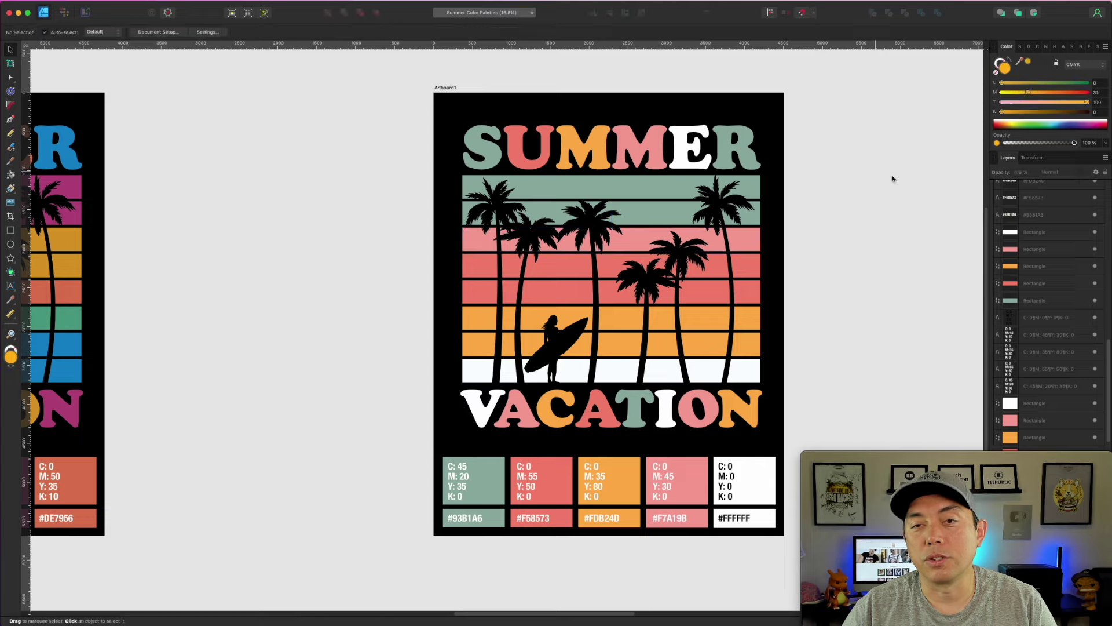
left_click_drag(911, 174, 469, 140)
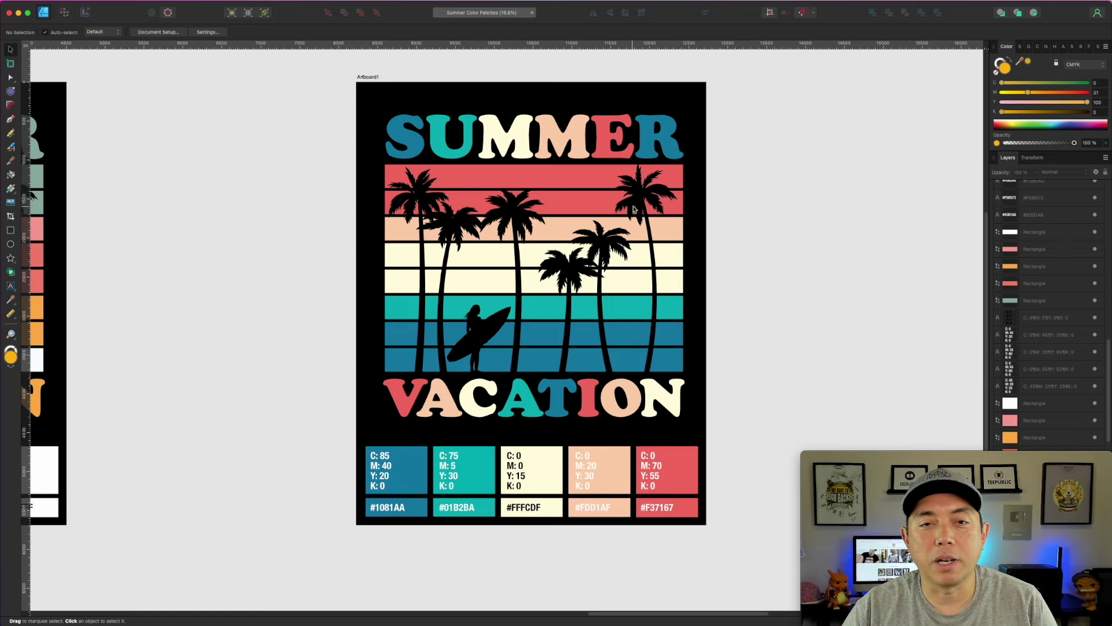
scroll(807, 270, "down", 1)
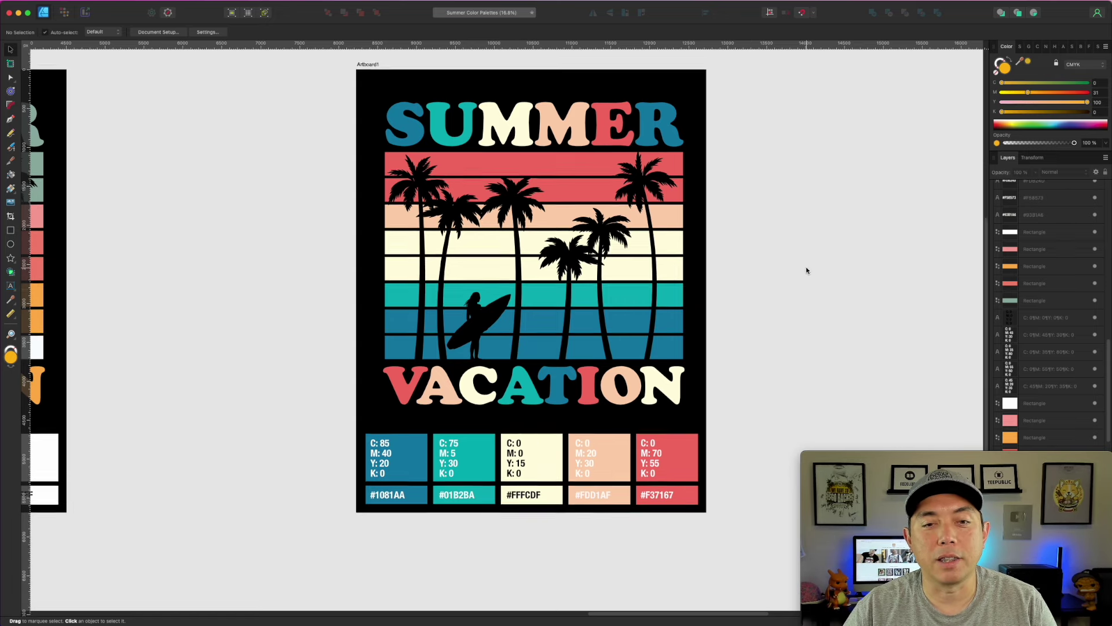
scroll(807, 270, "down", 2)
scroll(755, 313, "up", 5)
left_click_drag(818, 307, 912, 171)
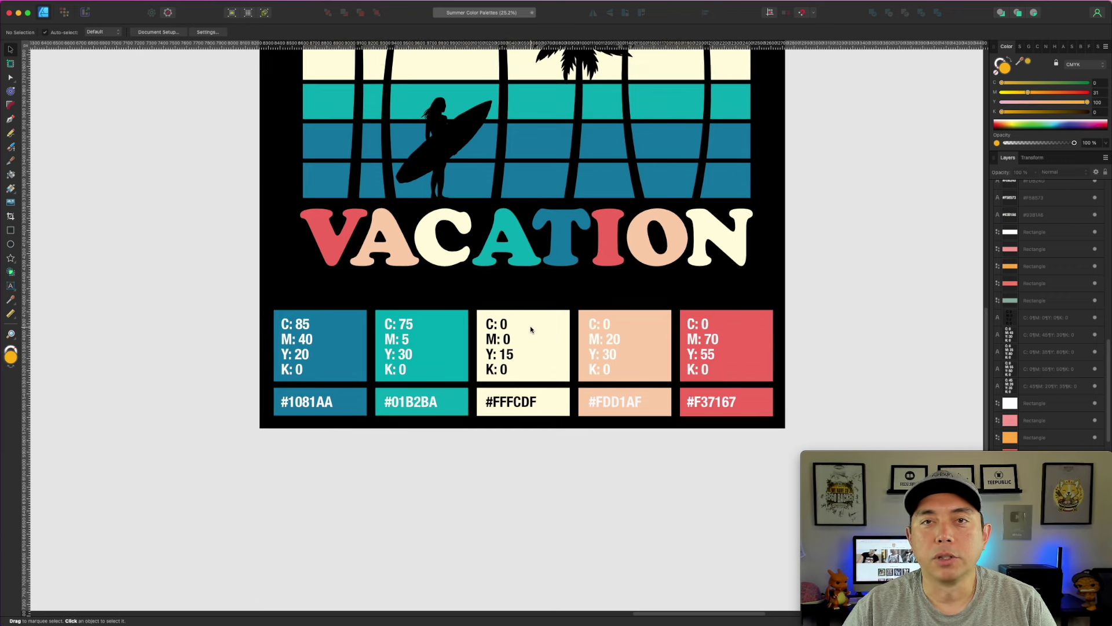
scroll(488, 389, "up", 1)
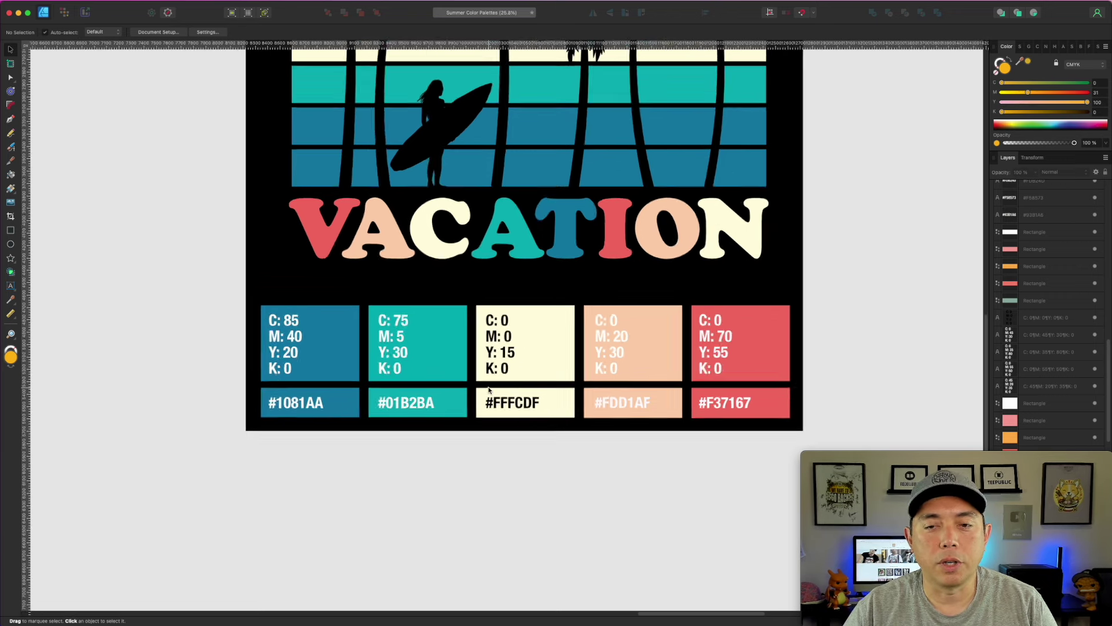
scroll(488, 389, "up", 3)
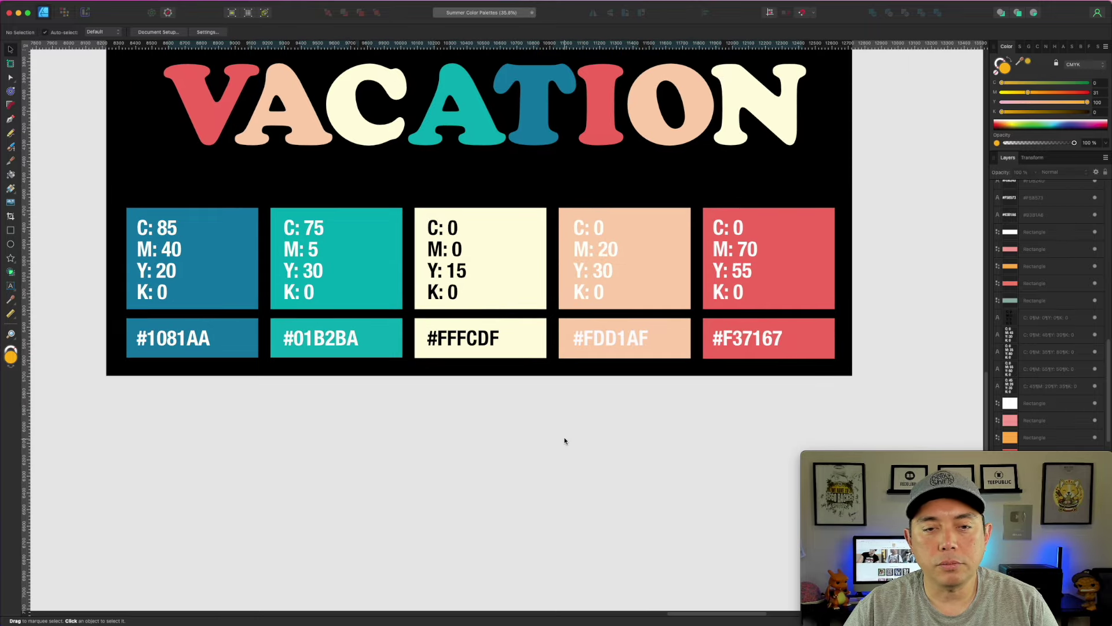
scroll(485, 409, "up", 2)
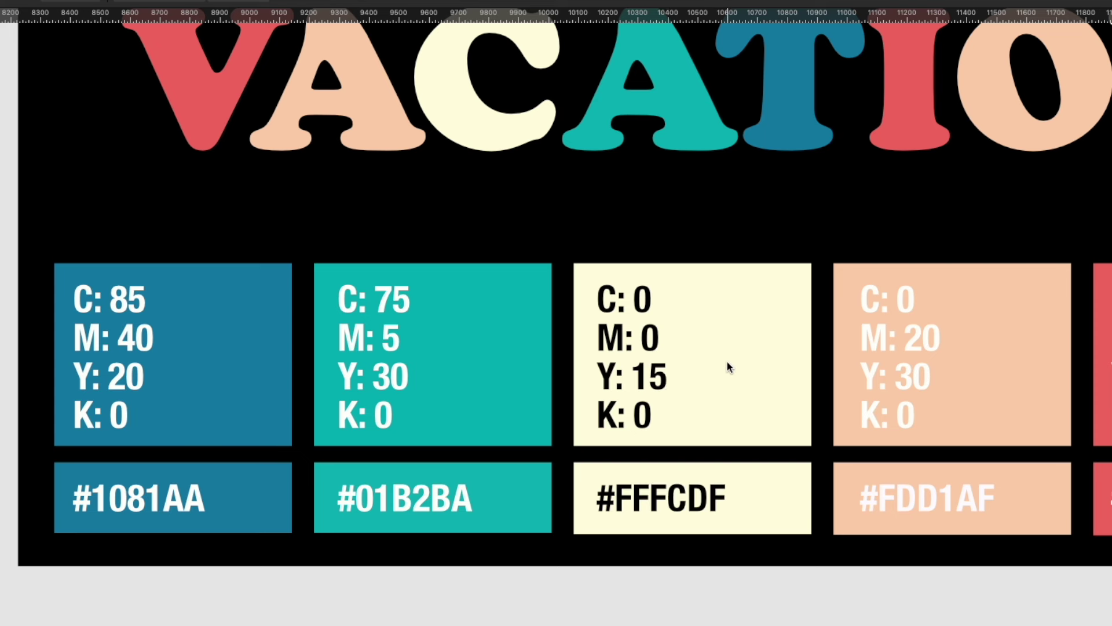
left_click_drag(881, 601, 569, 608)
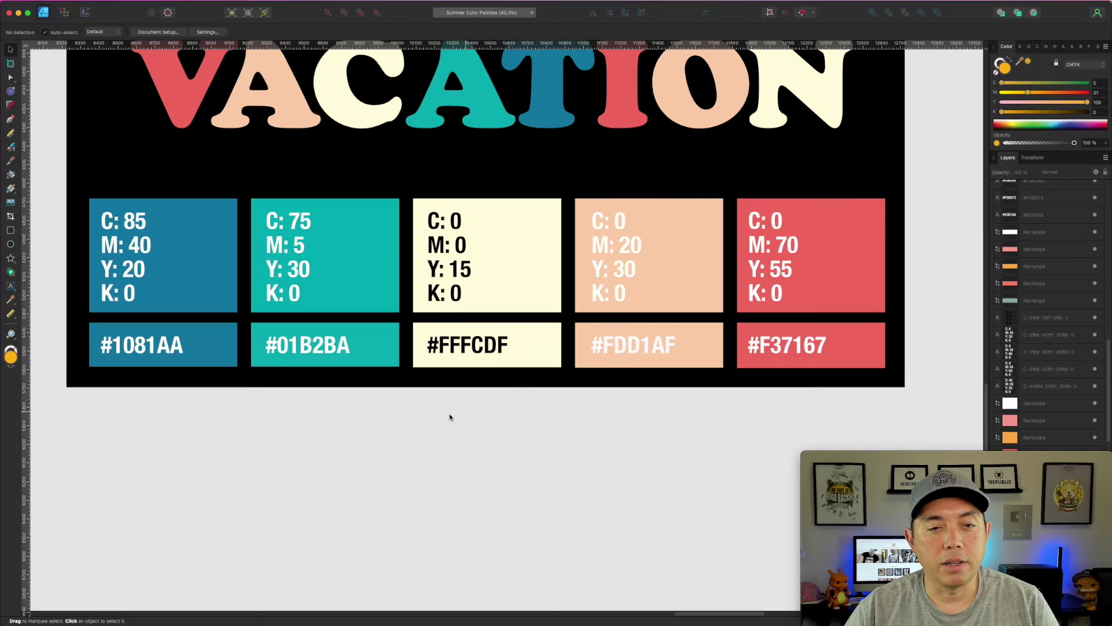
Review how the blue, teal, cream, peach and coral palette is applied across the whole Summer Vacation poster
scroll(499, 463, "up", 3)
scroll(498, 463, "left", 3)
scroll(521, 276, "down", 5)
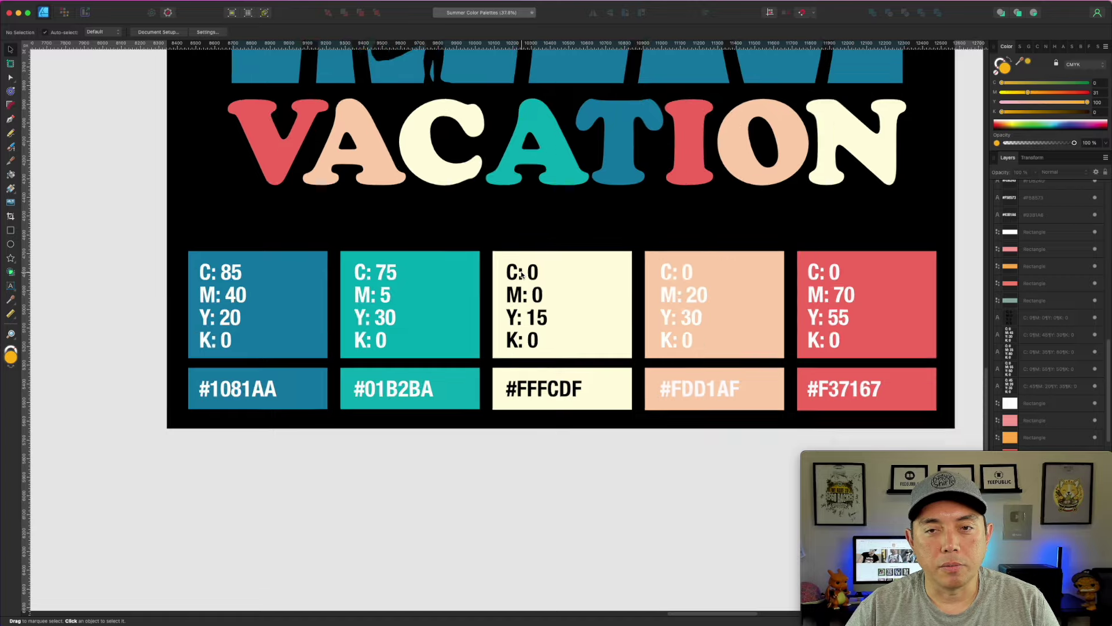
scroll(750, 303, "up", 2)
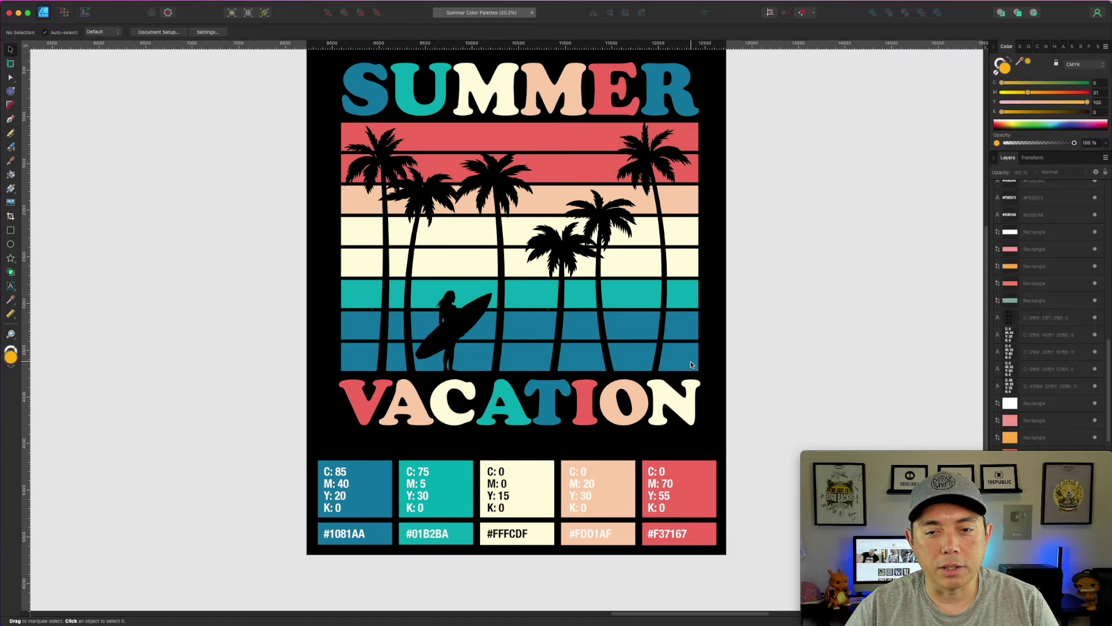
scroll(756, 255, "up", 2)
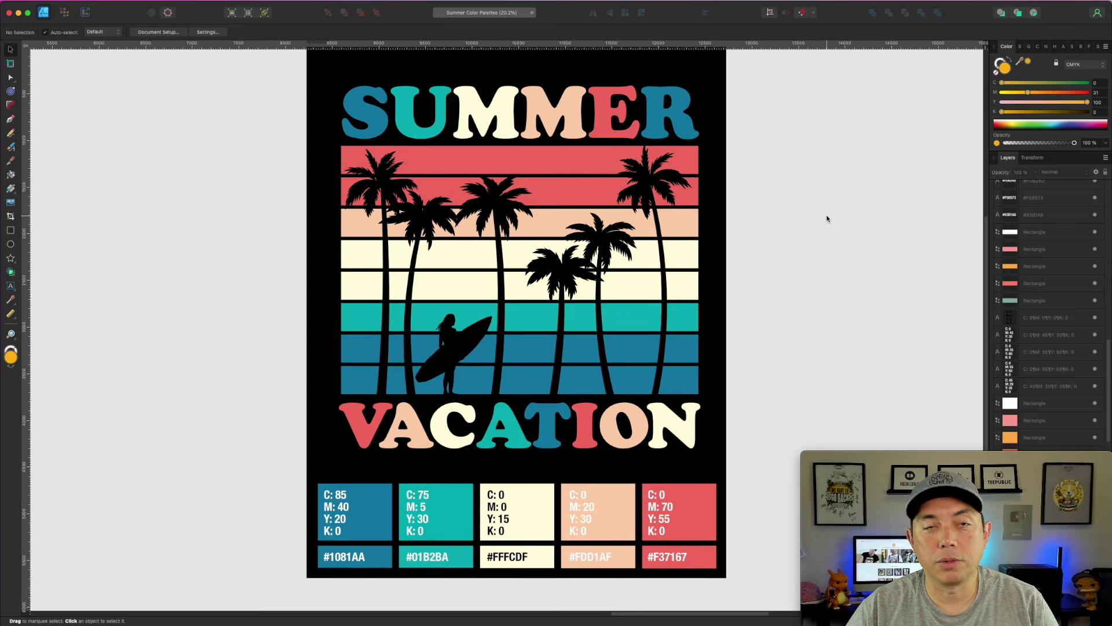
scroll(828, 218, "up", 2)
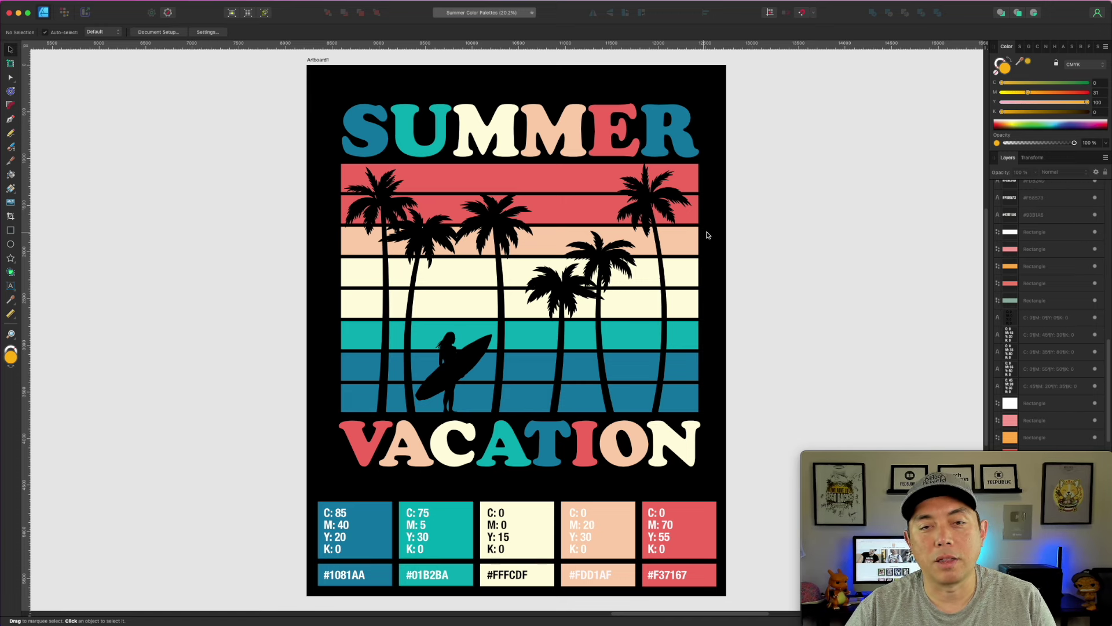
scroll(823, 279, "down", 1)
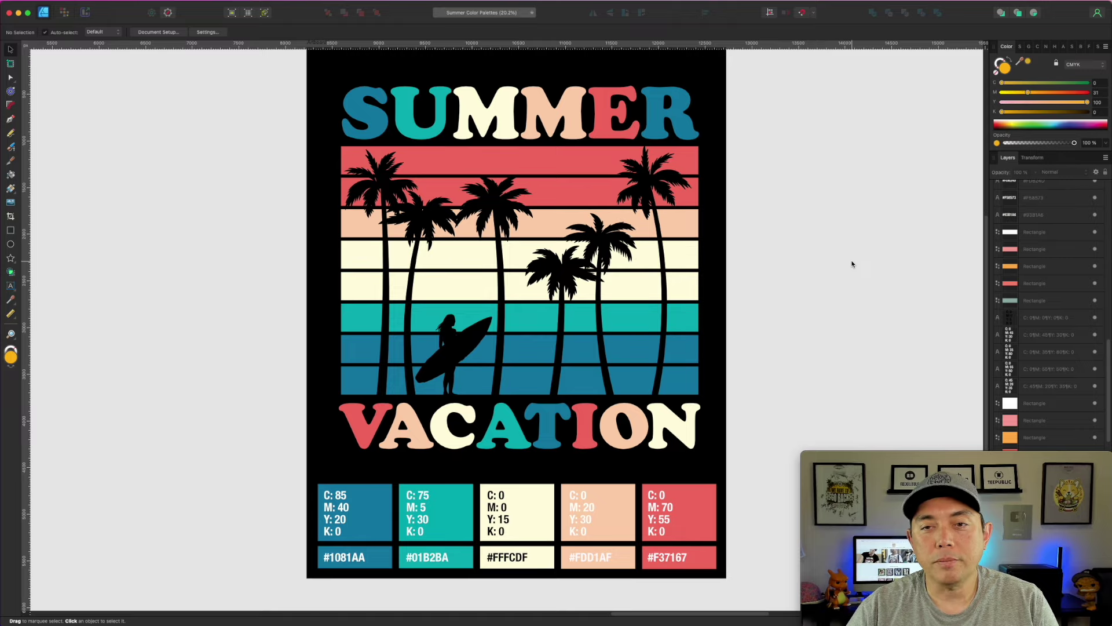
Move on to the poster in coral, sage green, pale pink, blue and yellow and examine its lettering and stripes
scroll(828, 226, "down", 3)
left_click_drag(851, 264, 269, 179)
scroll(669, 307, "up", 4)
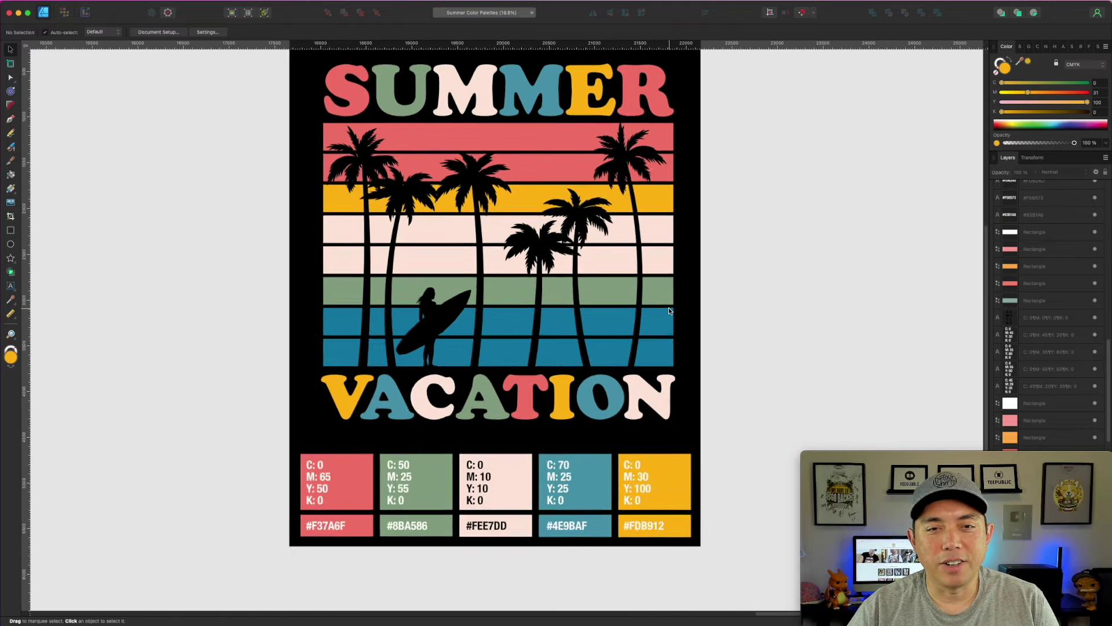
left_click_drag(790, 282, 832, 222)
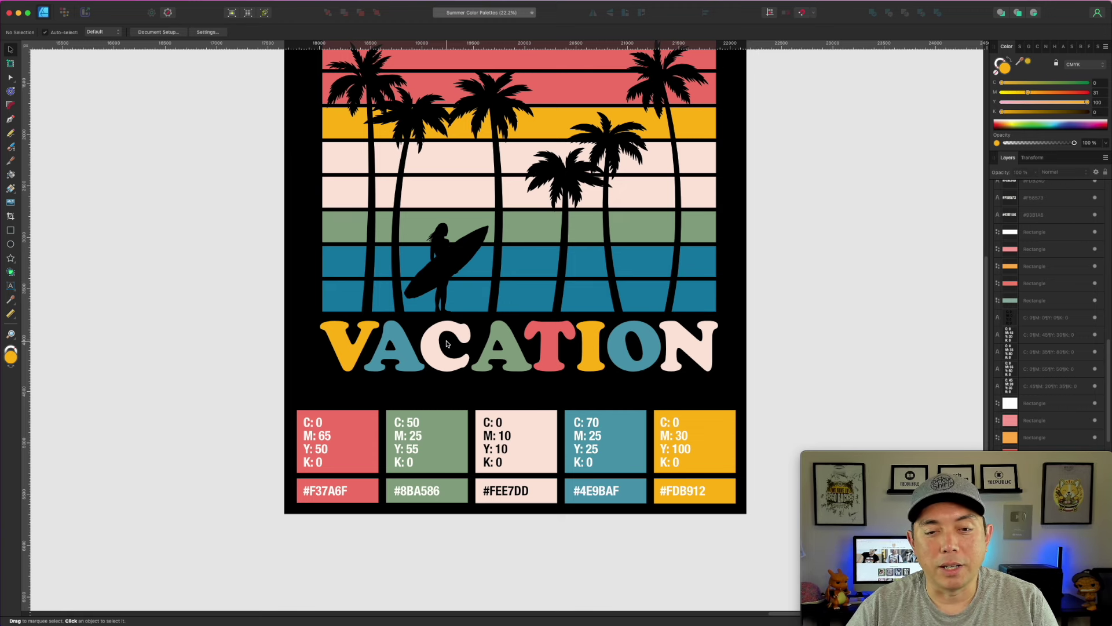
scroll(542, 356, "up", 5)
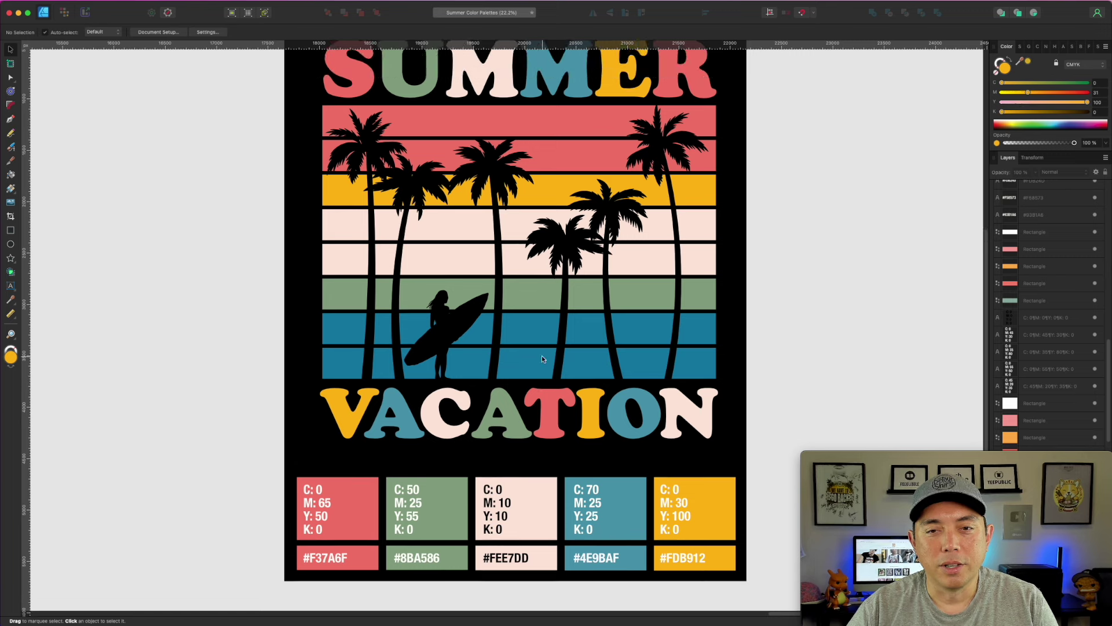
scroll(542, 358, "up", 1)
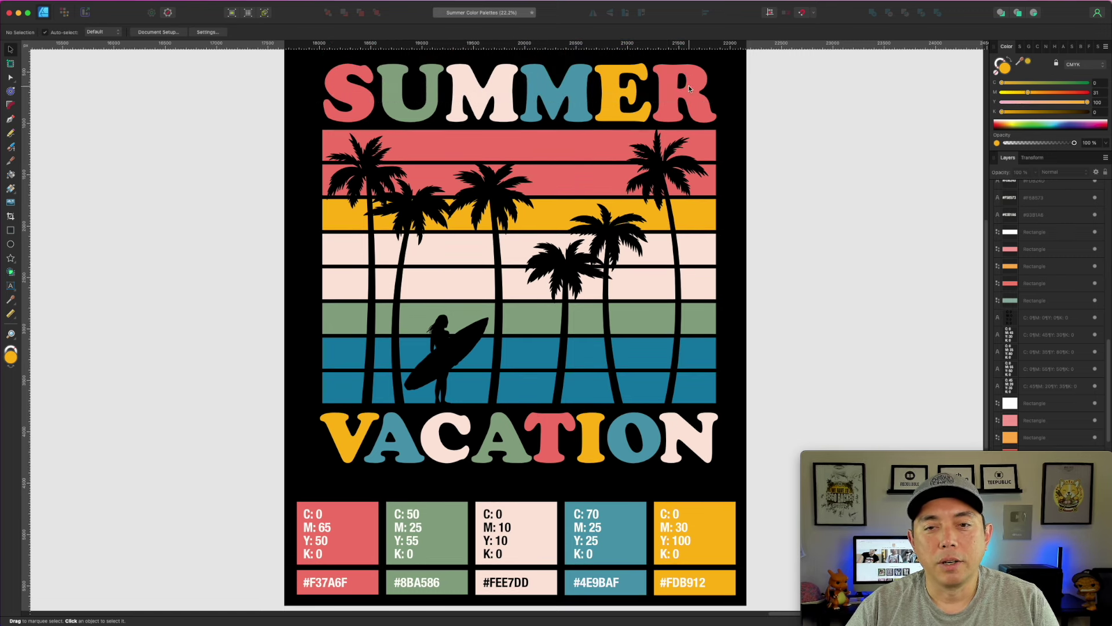
Examine the CMYK and hex swatches of the coral, sage, pale pink, blue and yellow poster against its artwork
scroll(648, 428, "down", 10)
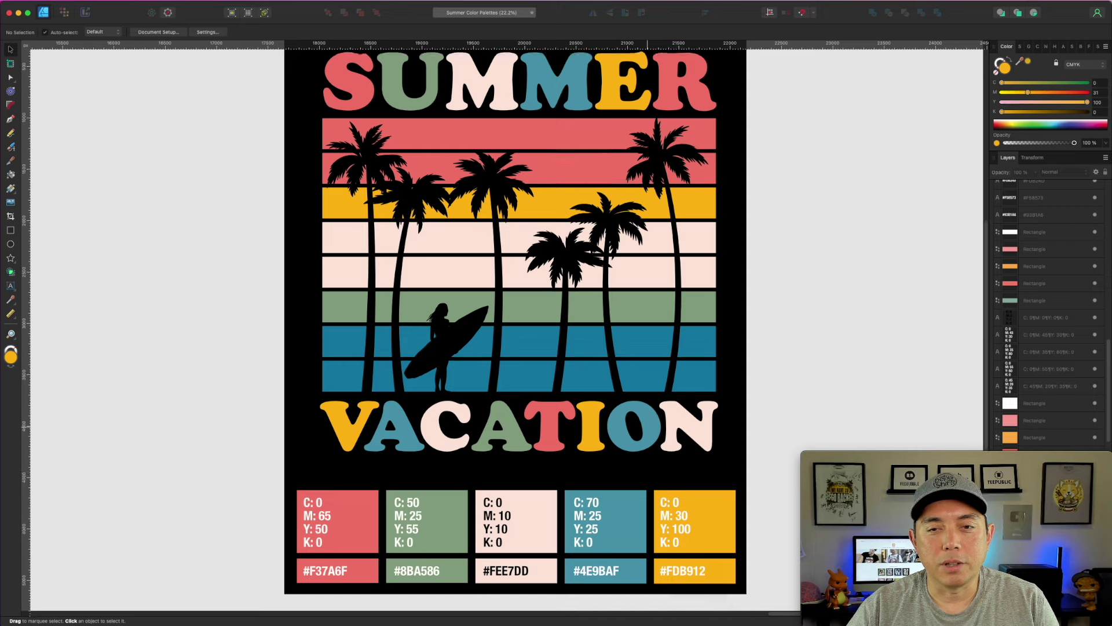
scroll(613, 452, "up", 3)
scroll(616, 452, "up", 1)
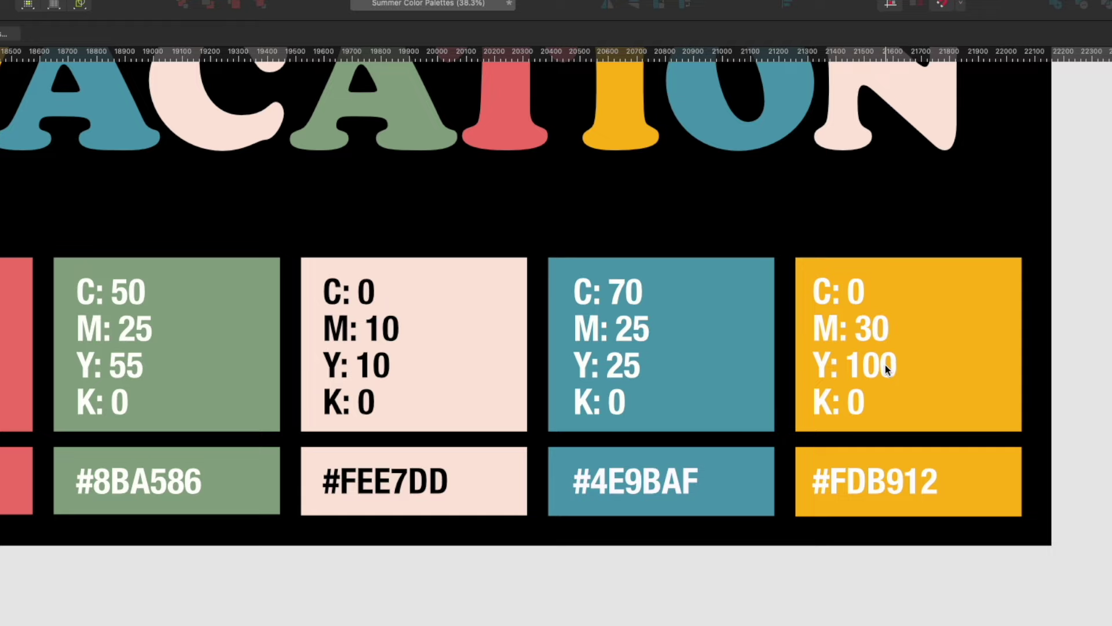
scroll(811, 472, "down", 2)
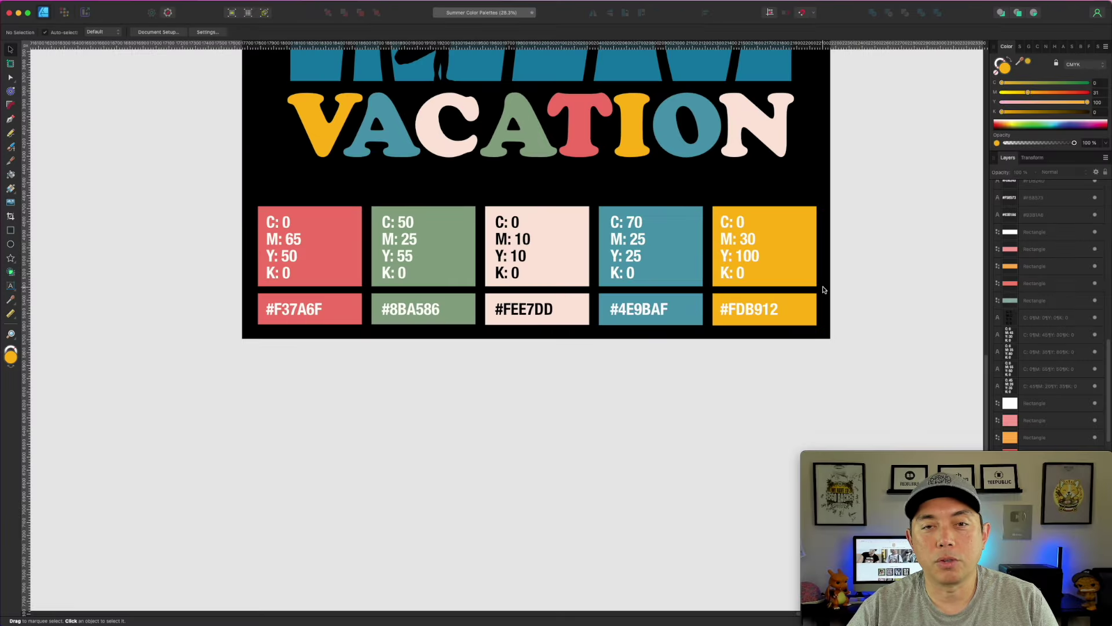
scroll(823, 290, "up", 5)
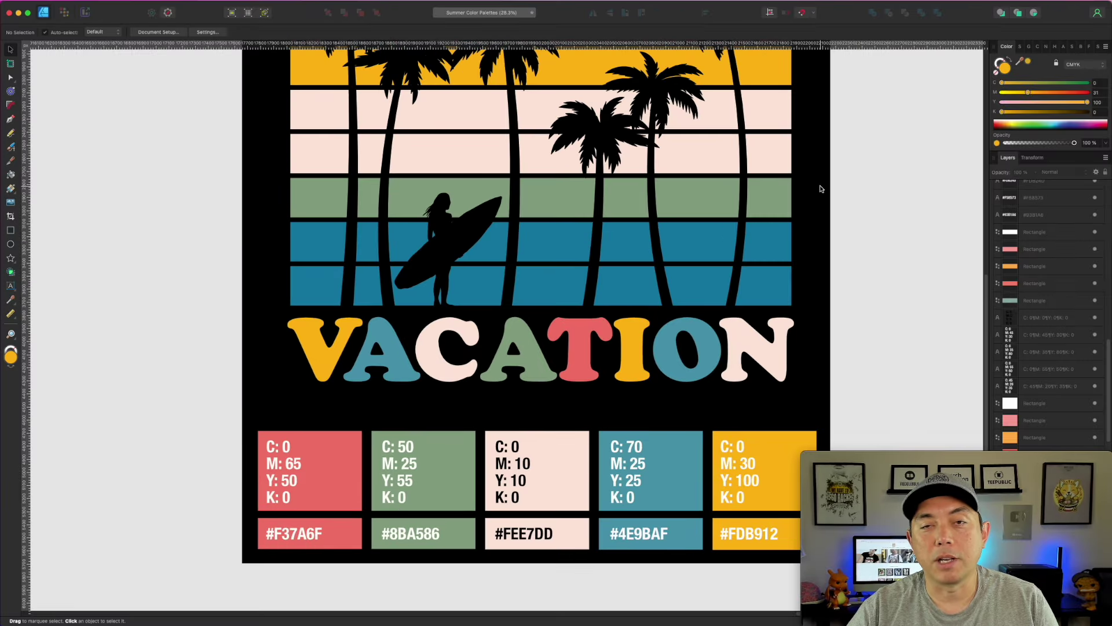
scroll(823, 214, "up", 4)
scroll(711, 241, "down", 1)
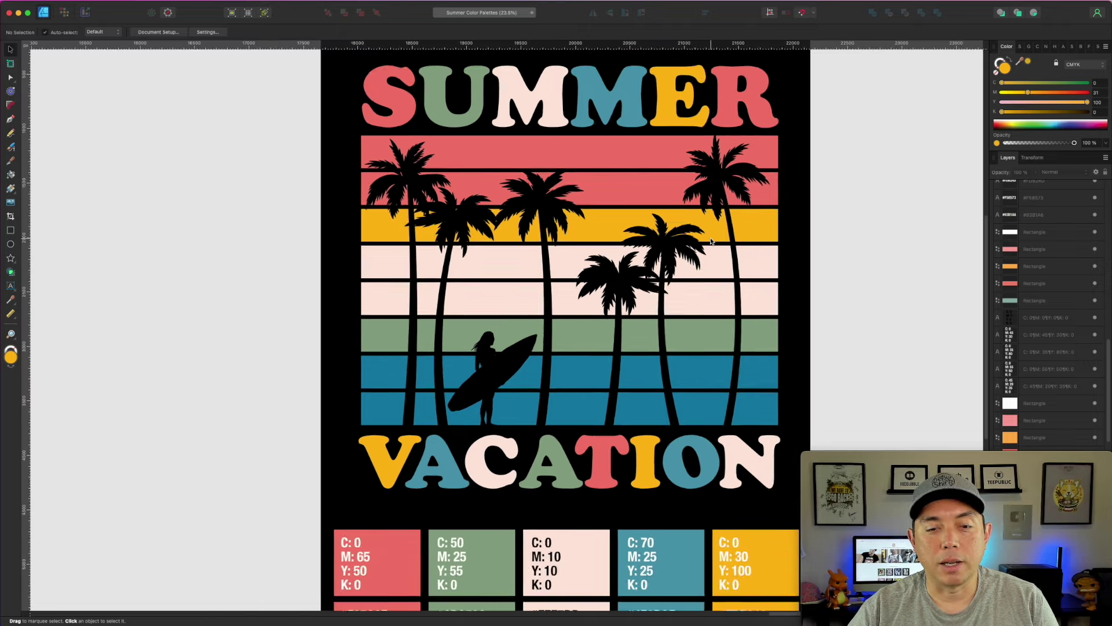
Compare the CMYK swatch values across the row of posters, back to the red, orange, gold, tan and teal one
scroll(805, 246, "down", 3)
left_click_drag(386, 214, 590, 214)
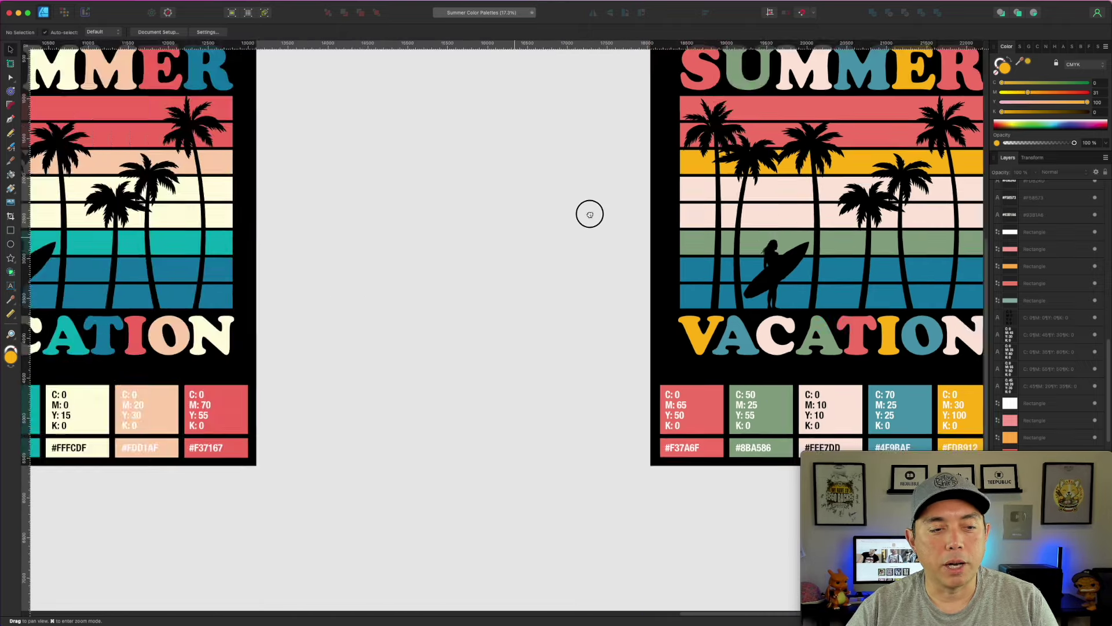
scroll(590, 214, "left", 10)
scroll(590, 214, "down", 2)
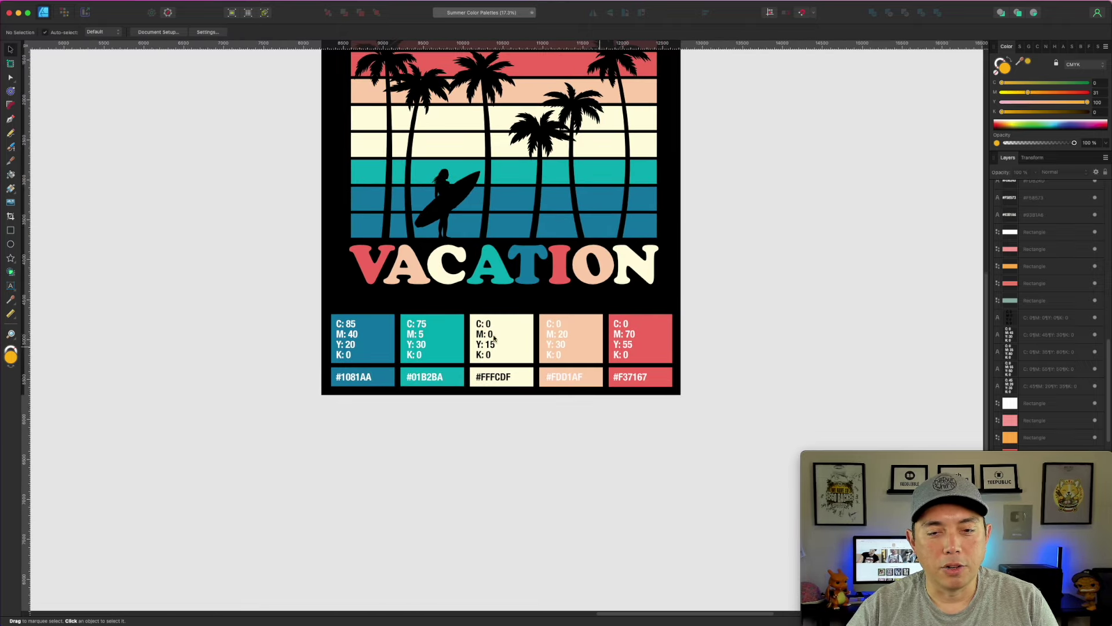
scroll(757, 243, "left", 13)
scroll(566, 341, "left", 16)
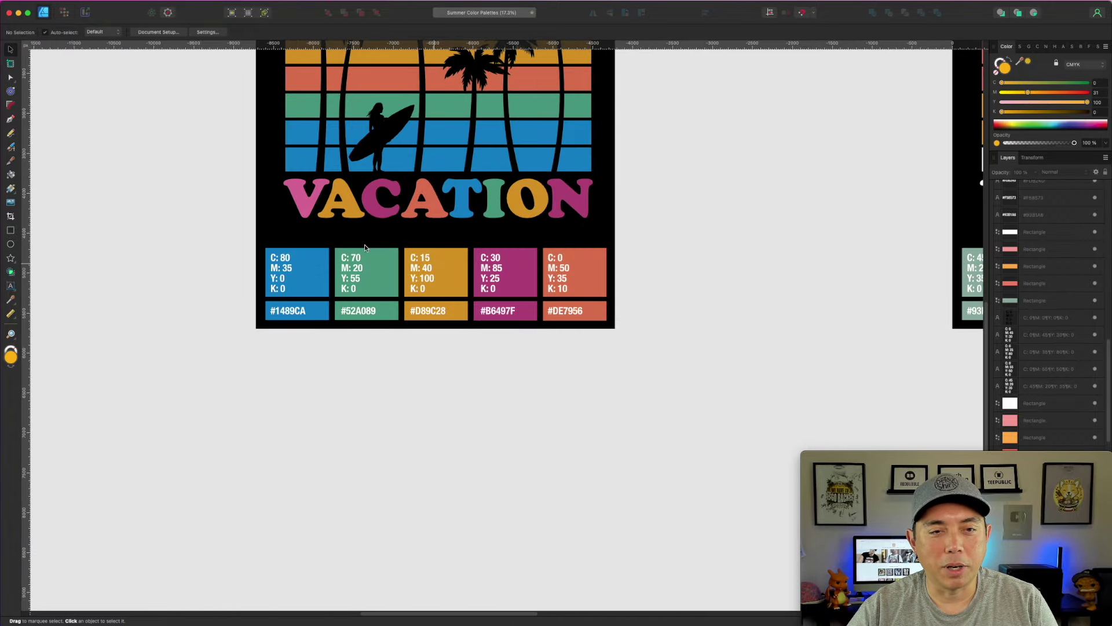
left_click_drag(310, 253, 618, 301)
left_click_drag(216, 318, 818, 289)
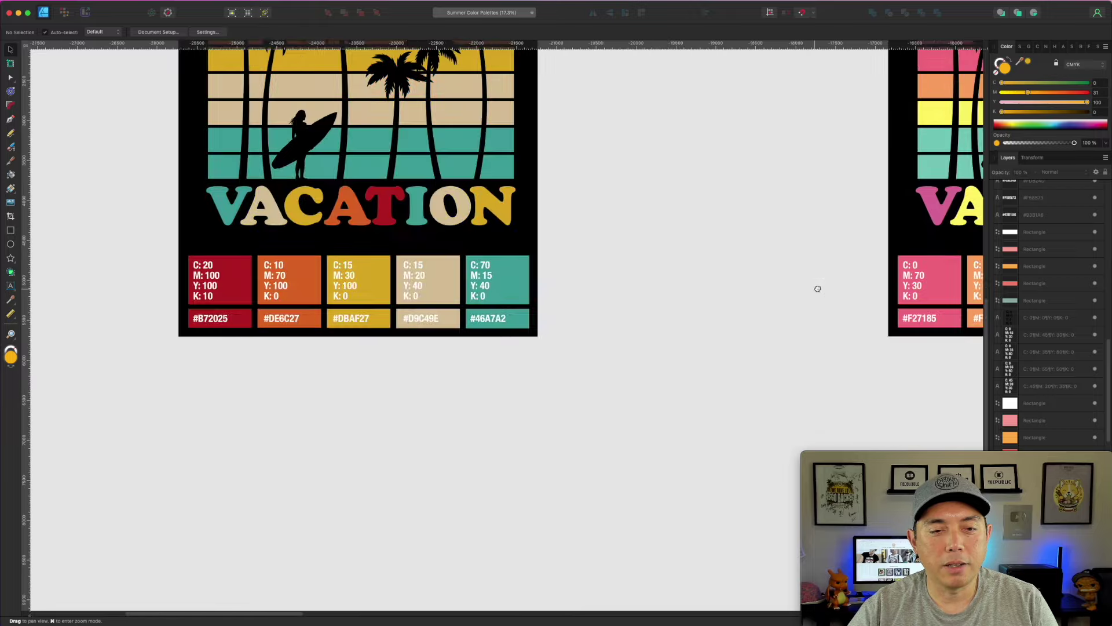
scroll(321, 294, "left", 5)
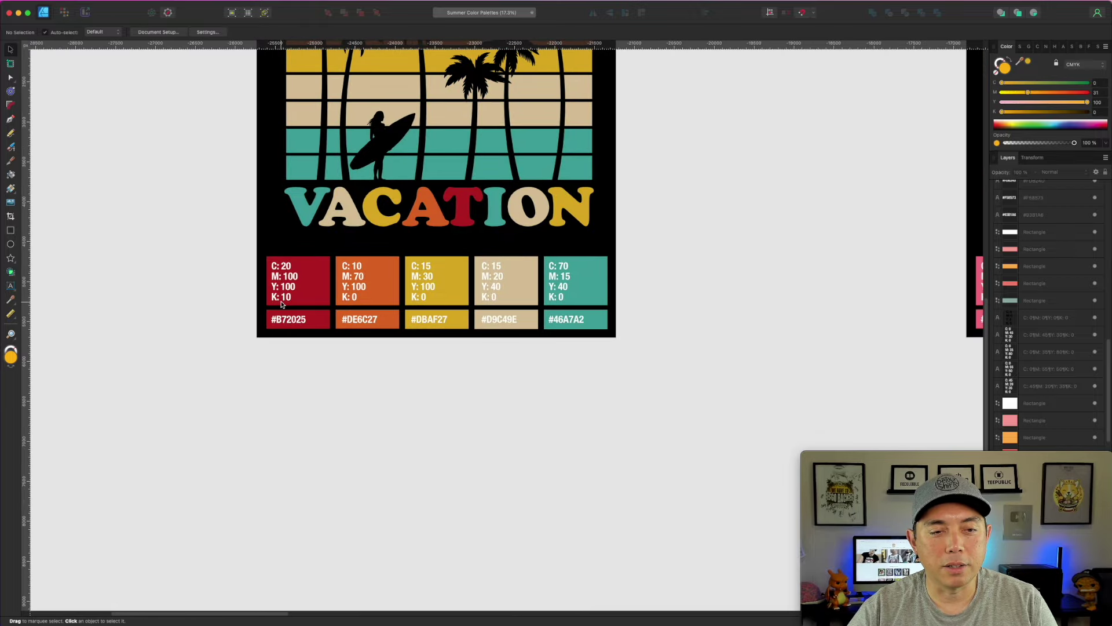
left_click_drag(305, 302, 671, 346)
Return along the row of artboards to the full coral, sage, pale pink, blue and yellow poster
scroll(670, 346, "right", 20)
scroll(740, 259, "right", 20)
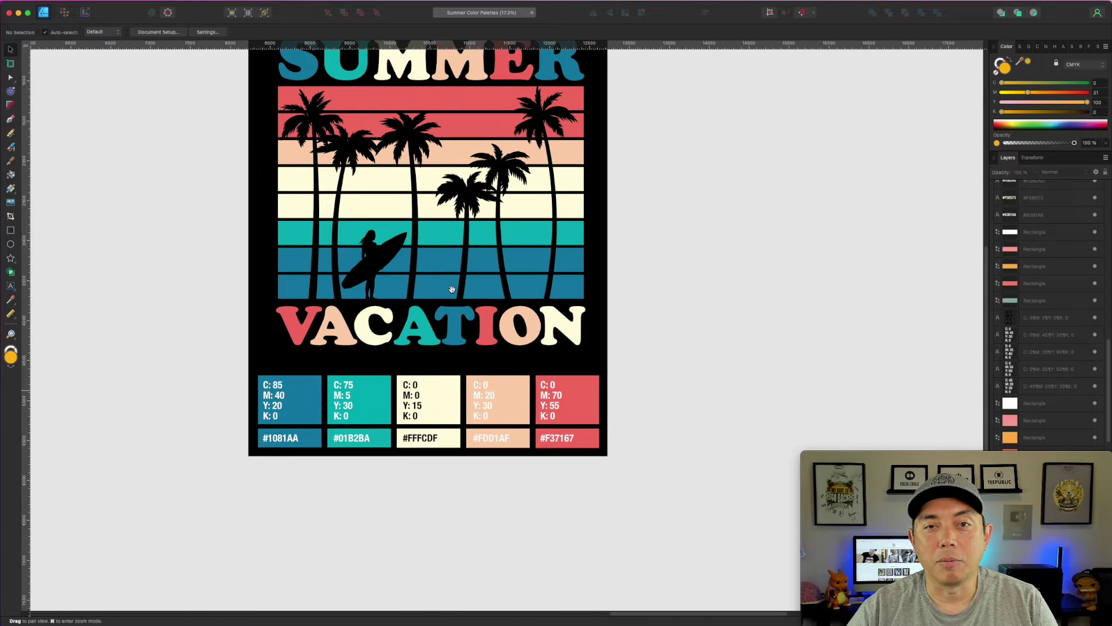
scroll(451, 290, "right", 20)
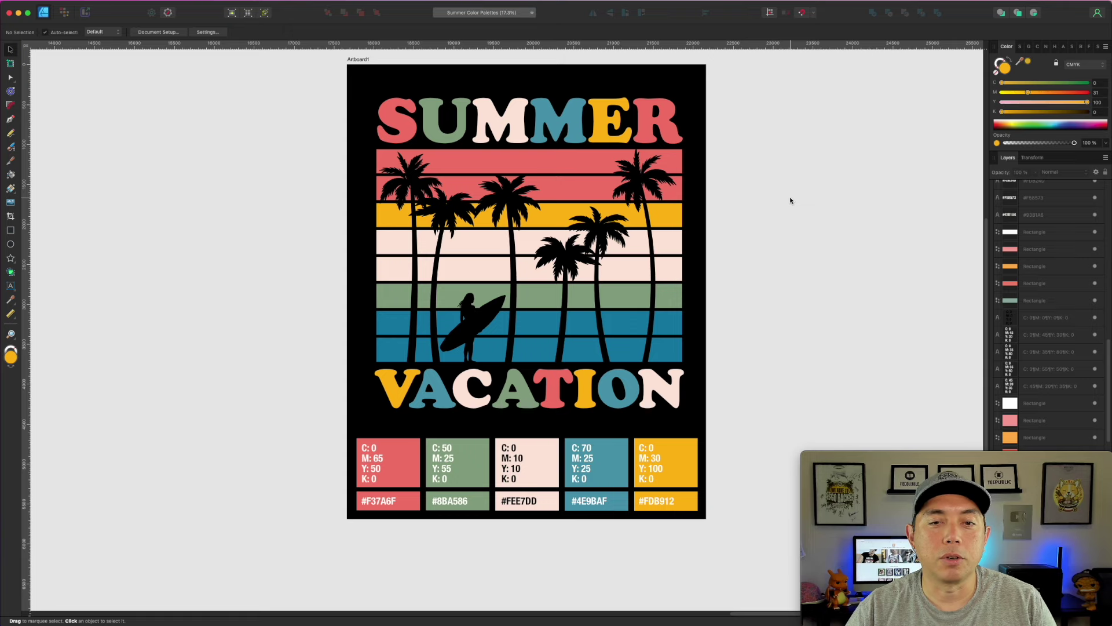
Go back to the red, orange, gold, tan and teal poster and examine its artwork and its CMYK and hex swatches
left_click_drag(773, 253, 638, 370)
scroll(638, 370, "left", 10)
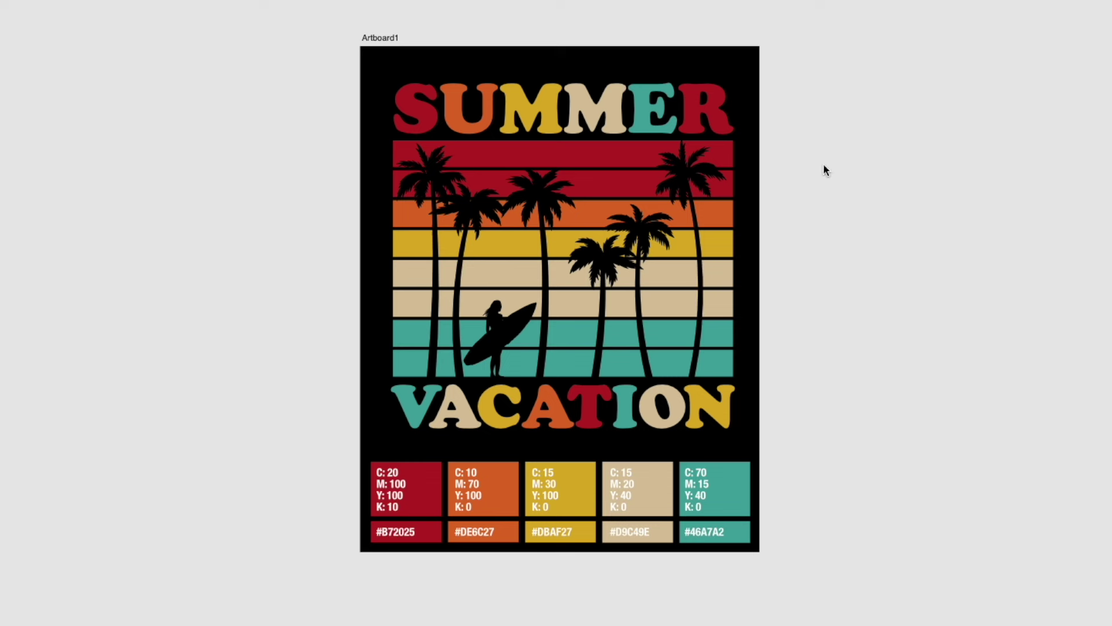
scroll(824, 168, "down", 1)
scroll(731, 422, "down", 3)
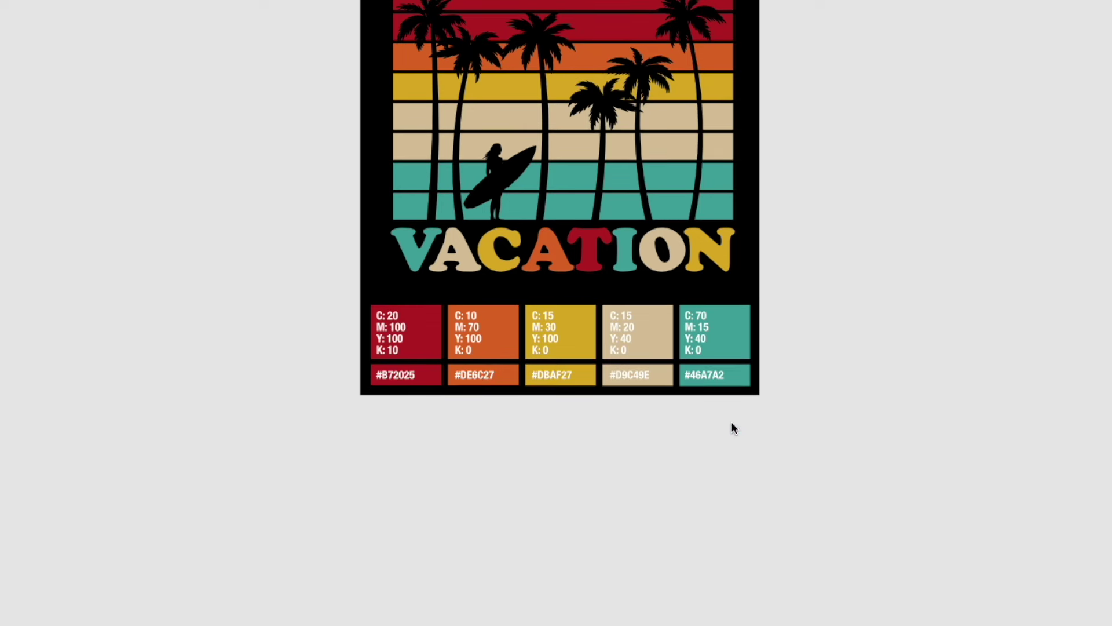
scroll(514, 353, "up", 5)
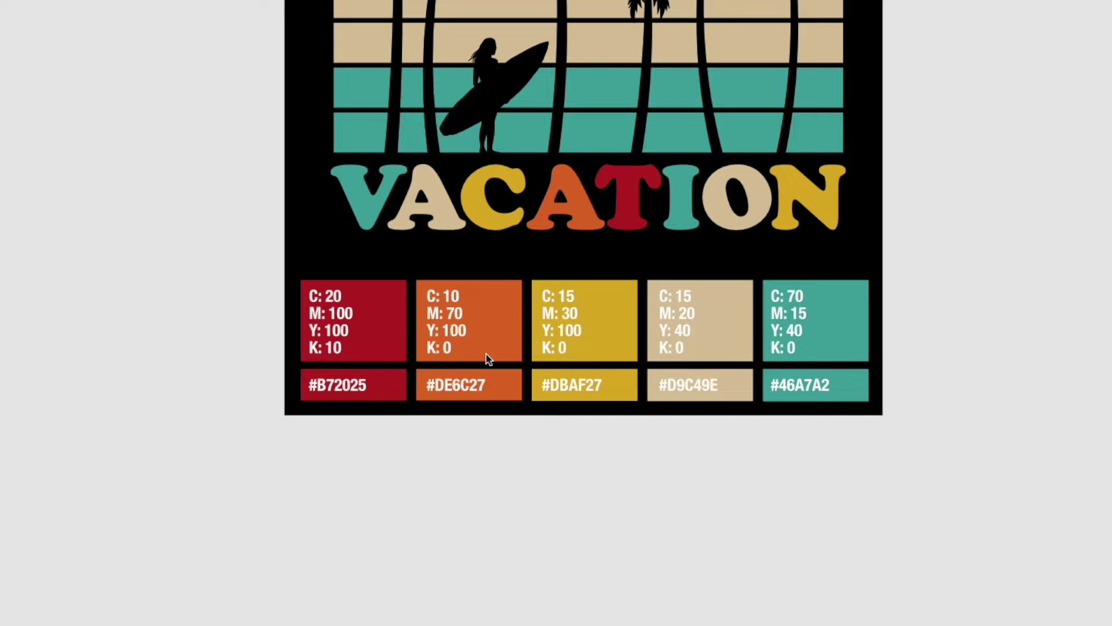
scroll(342, 318, "up", 3)
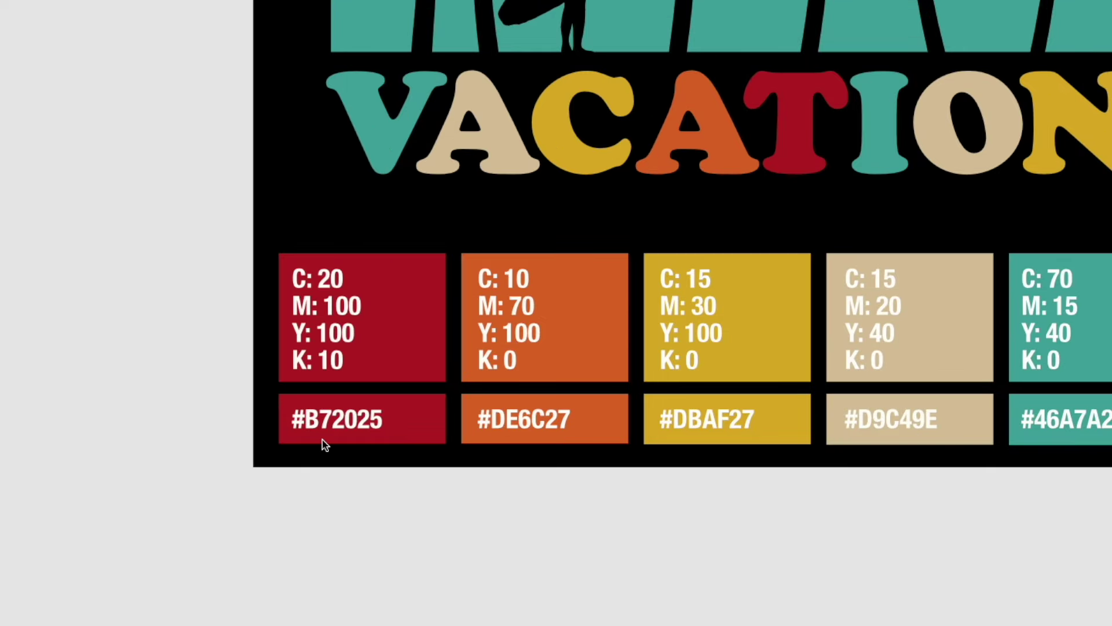
scroll(322, 439, "down", 2)
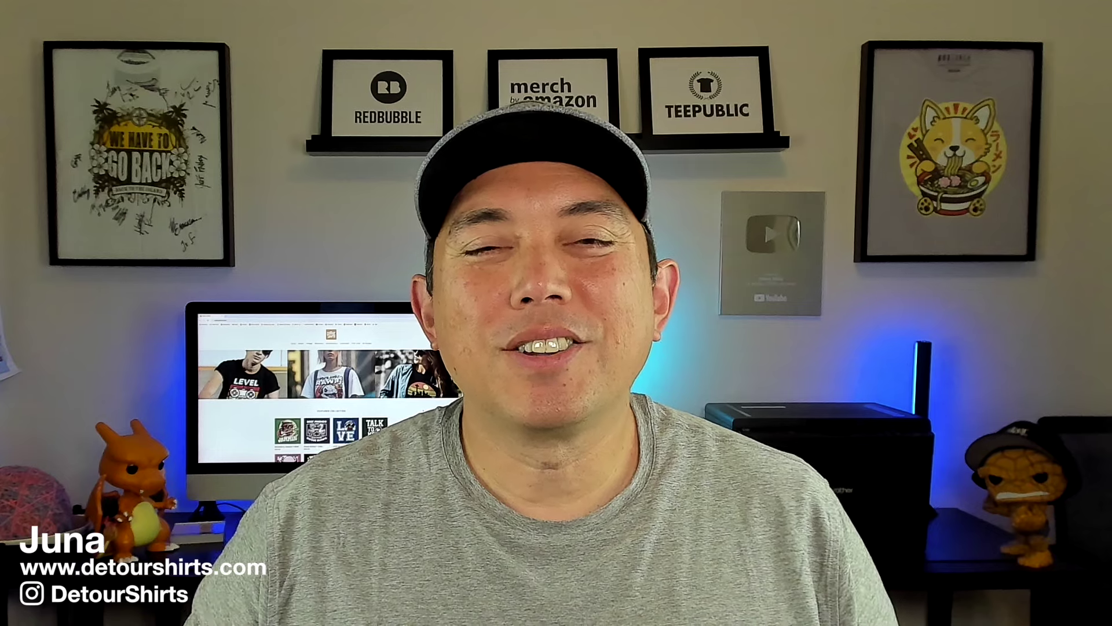